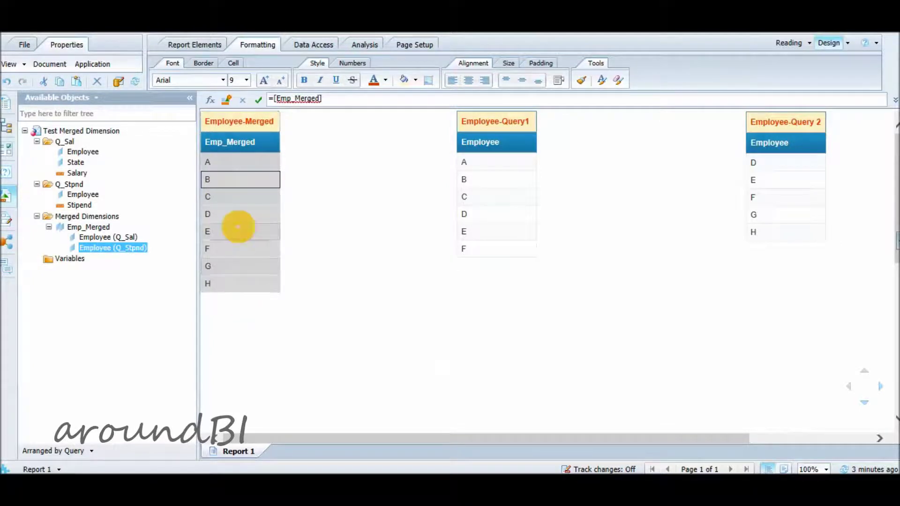
# Add the Salary and Stipend measures as columns after Emp_Merged in the Employee-Merged table.
pyautogui.click(501, 197)
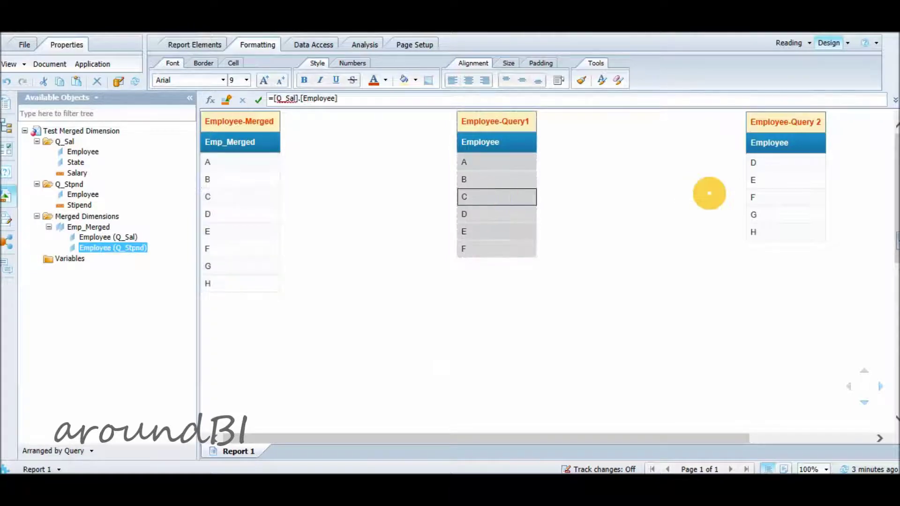
pyautogui.click(765, 196)
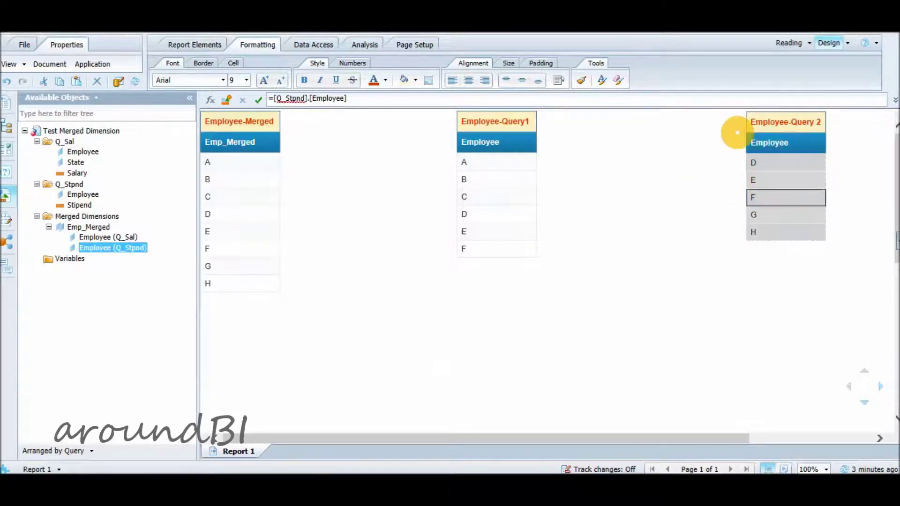
pyautogui.click(77, 172)
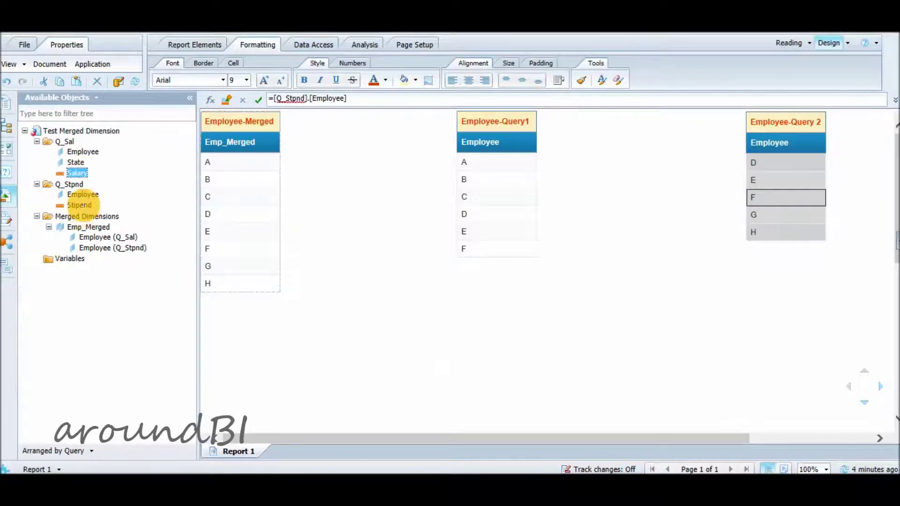
pyautogui.keyDown('ctrl'); pyautogui.click(83, 205); pyautogui.keyUp('ctrl')
pyautogui.moveTo(83, 171); pyautogui.dragTo(277, 162)
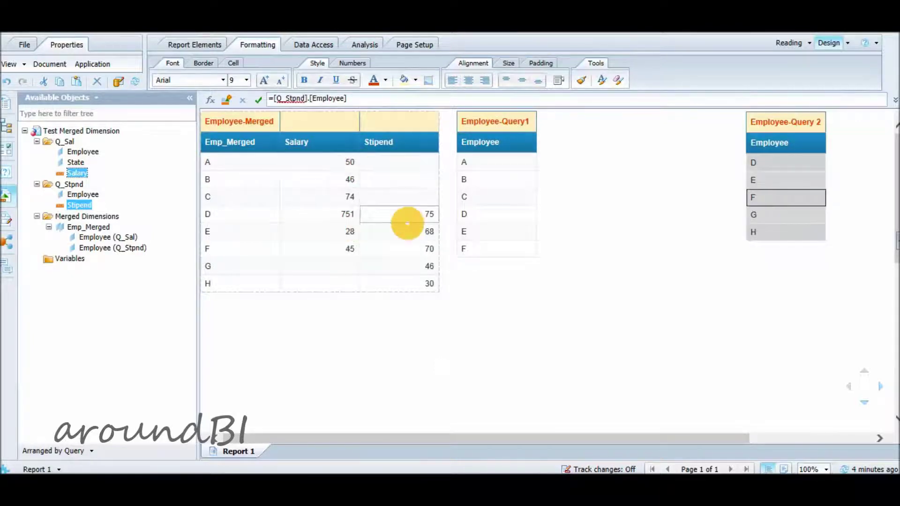
# Add the Salary and Stipend measures as columns after Employee in the Employee-Query1 table.
pyautogui.click(78, 173)
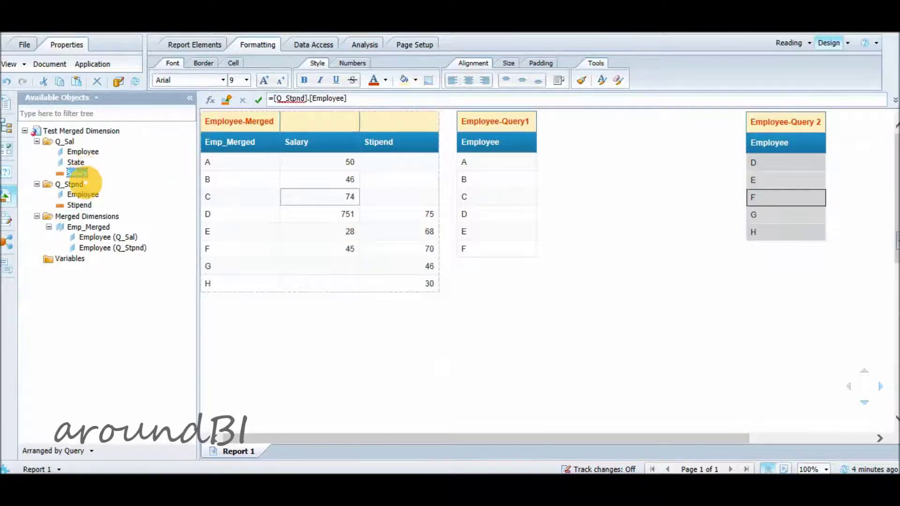
pyautogui.keyDown('ctrl'); pyautogui.click(79, 205); pyautogui.keyUp('ctrl')
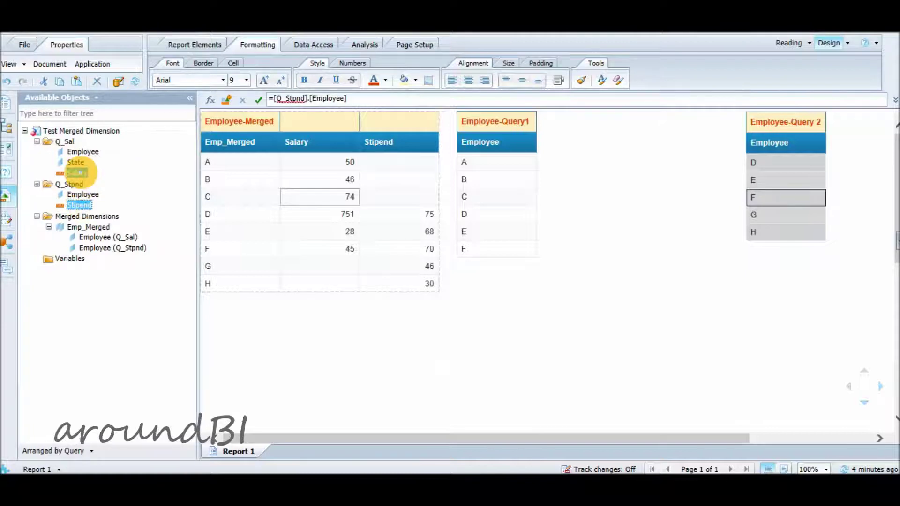
pyautogui.moveTo(82, 172); pyautogui.dragTo(536, 159)
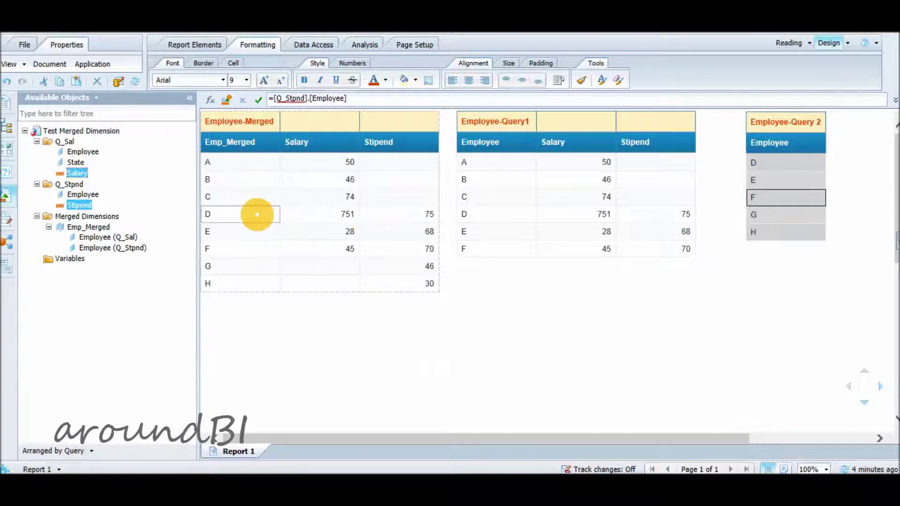
# Enable the Extend merged dimension values option in the document properties.
pyautogui.click(256, 214)
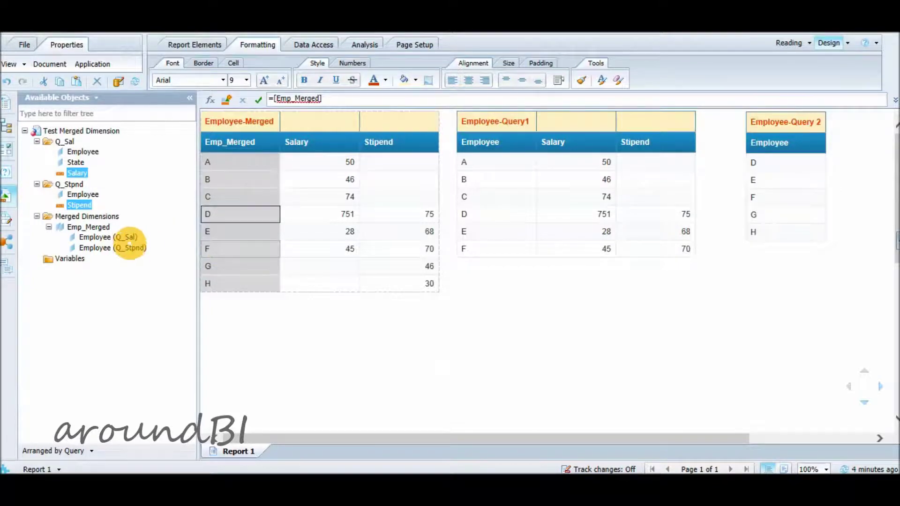
pyautogui.click(90, 227)
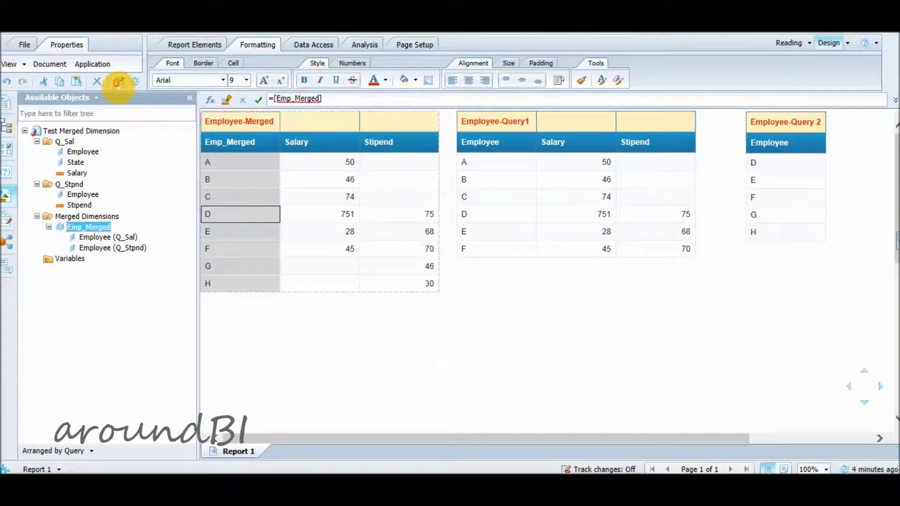
pyautogui.click(66, 44)
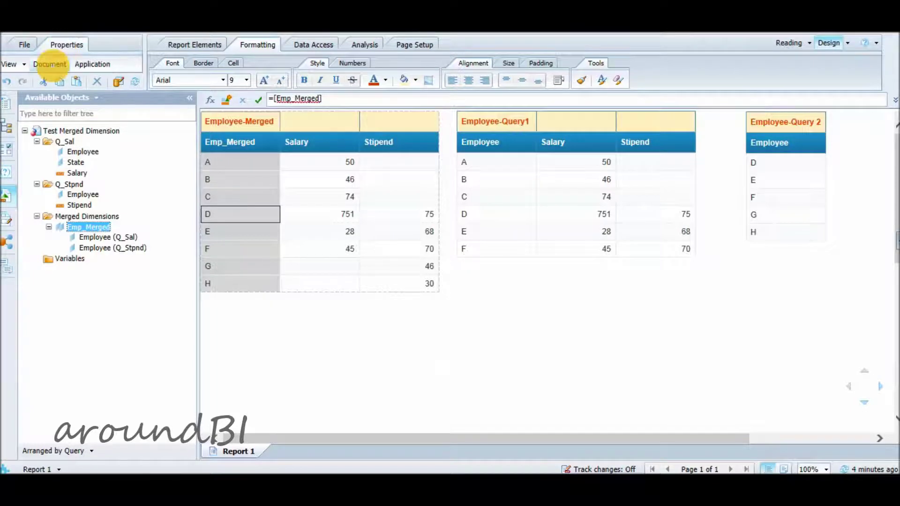
pyautogui.click(51, 64)
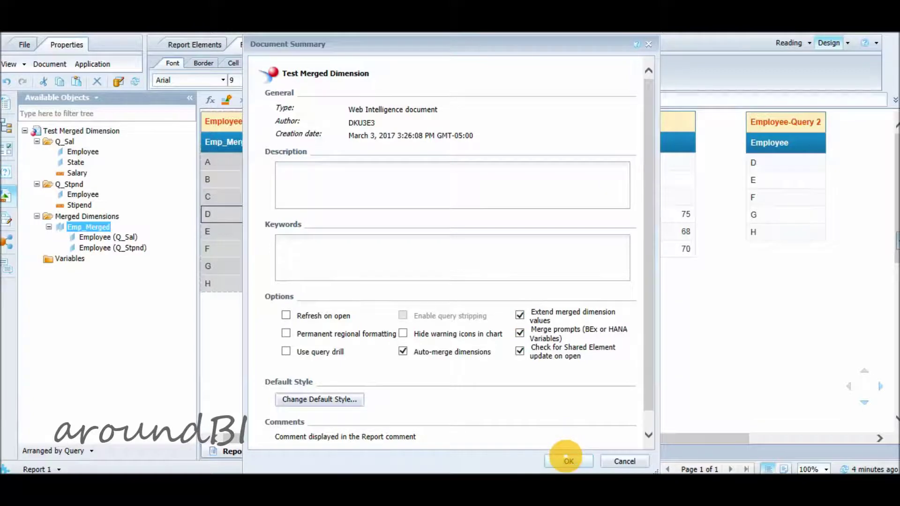
pyautogui.click(567, 461)
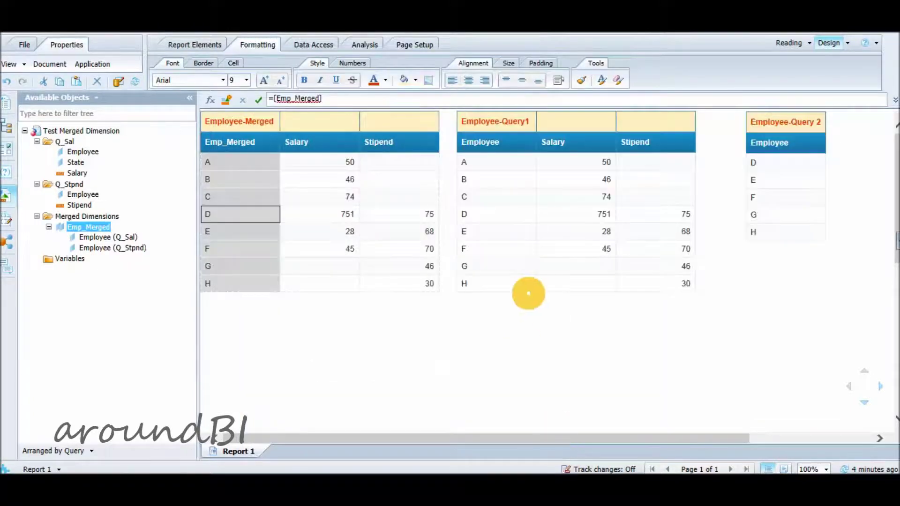
# Insert the State dimension from Q_Sal as a column between Employee and Salary in the Employee-Query1 table.
pyautogui.click(504, 216)
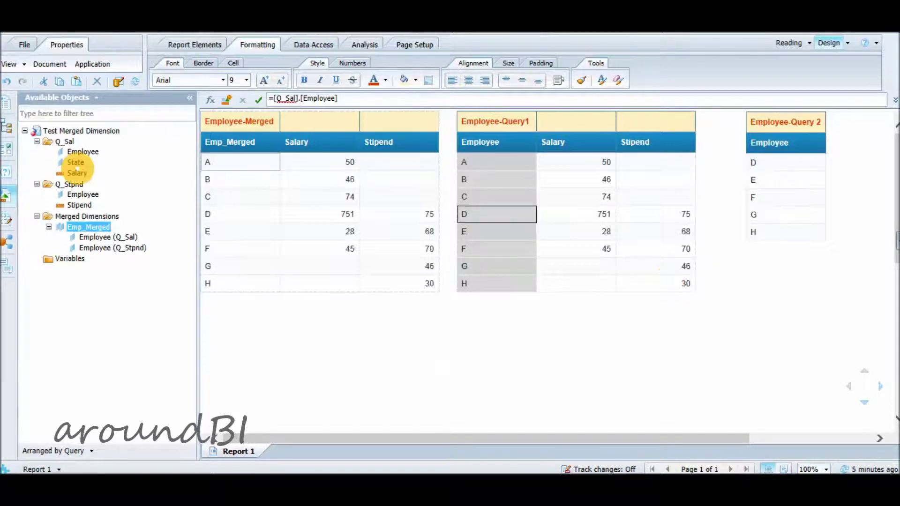
pyautogui.click(76, 162)
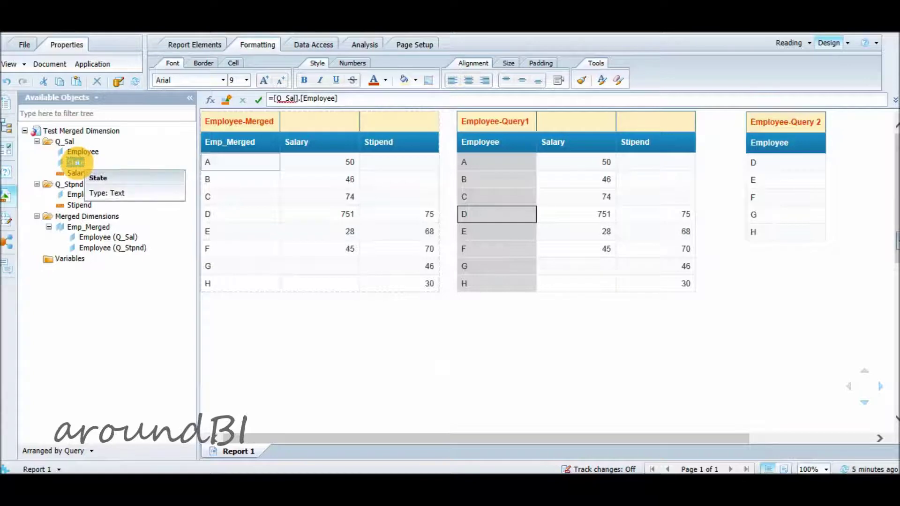
pyautogui.moveTo(75, 162); pyautogui.dragTo(529, 164)
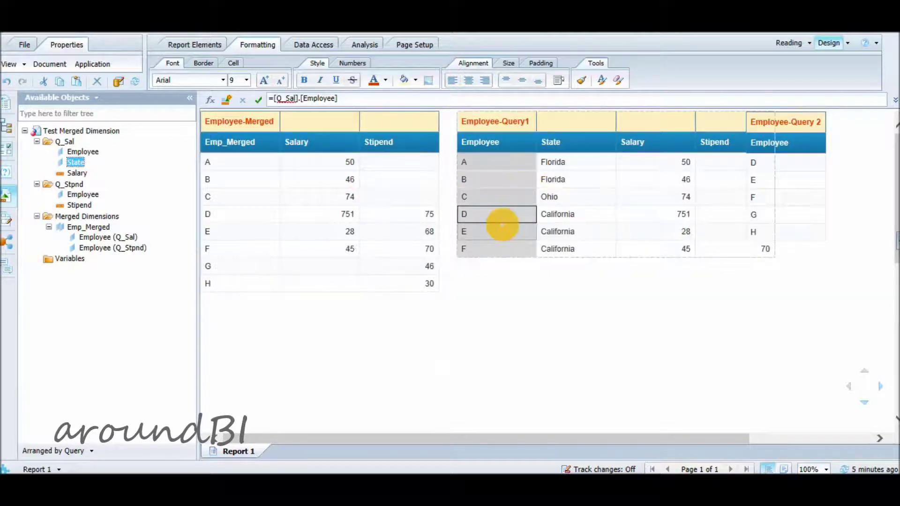
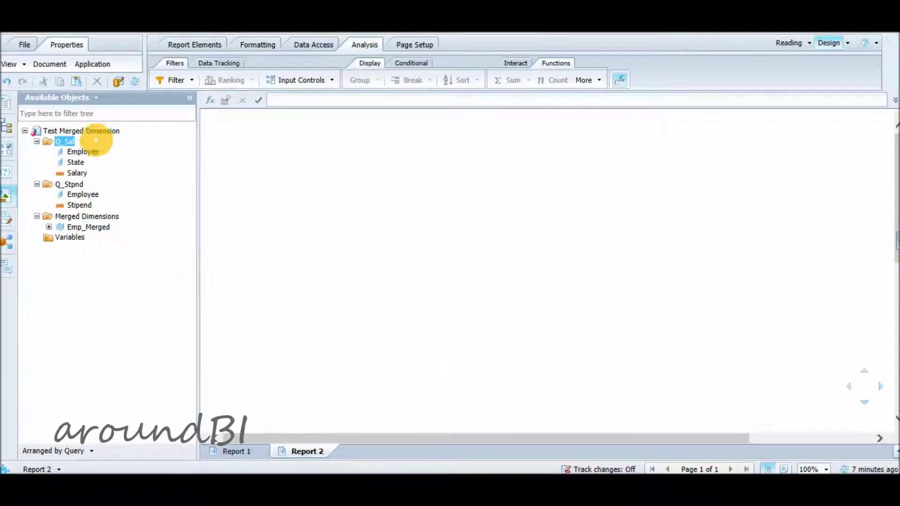
pyautogui.click(89, 131)
pyautogui.click(64, 141)
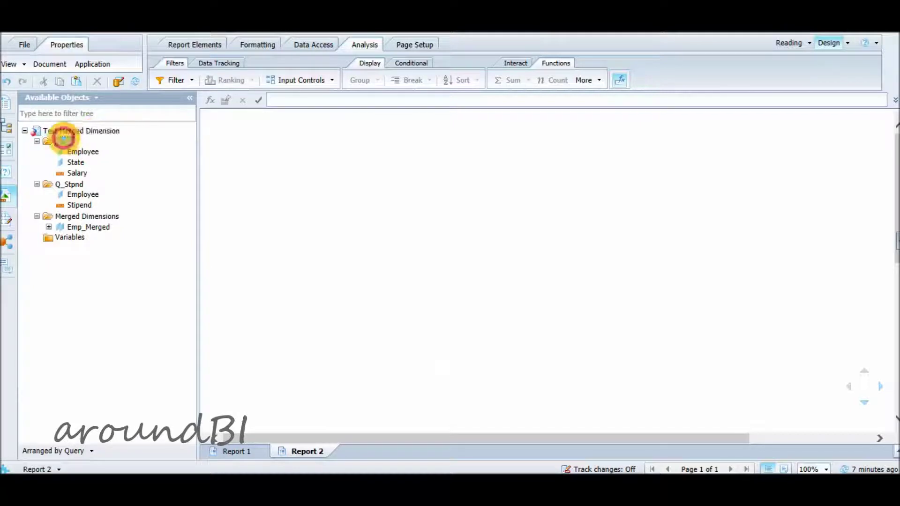
pyautogui.click(68, 184)
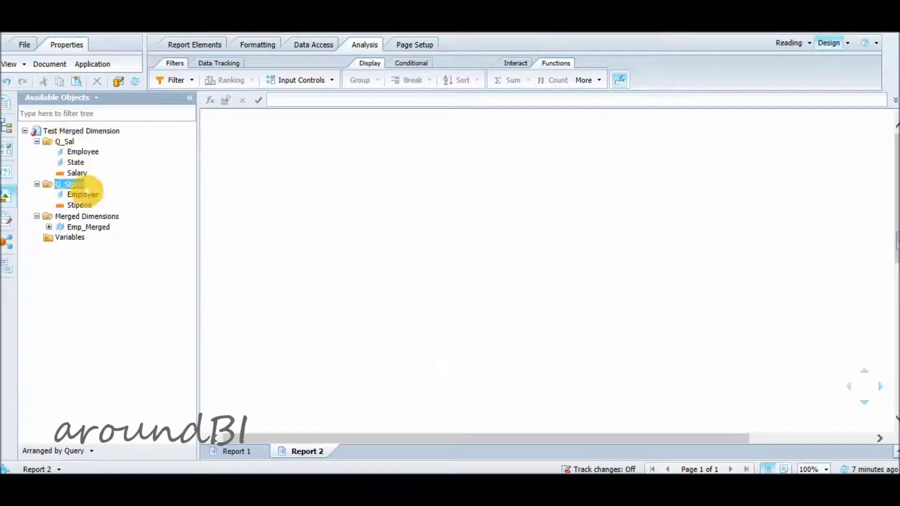
pyautogui.click(87, 217)
pyautogui.click(88, 227)
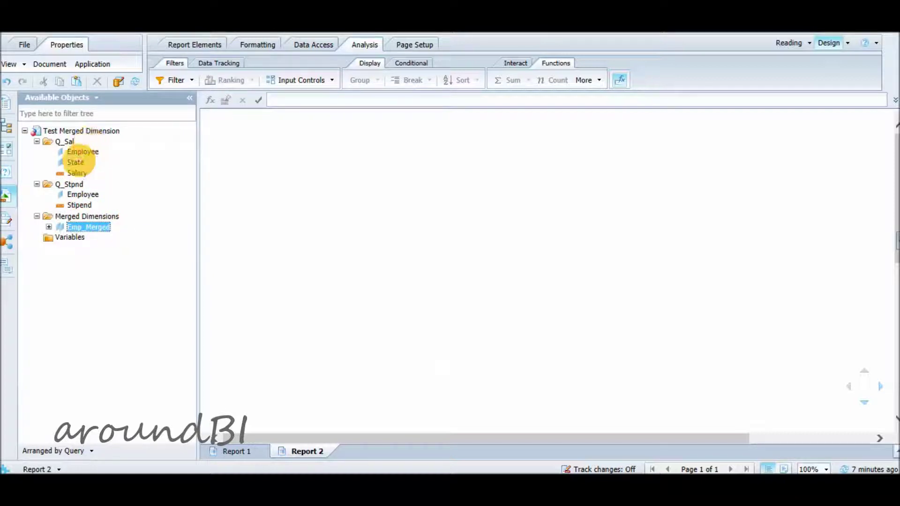
# Create a table with the Employee and State dimensions from Q_Sal on the empty Report 2.
pyautogui.click(76, 162)
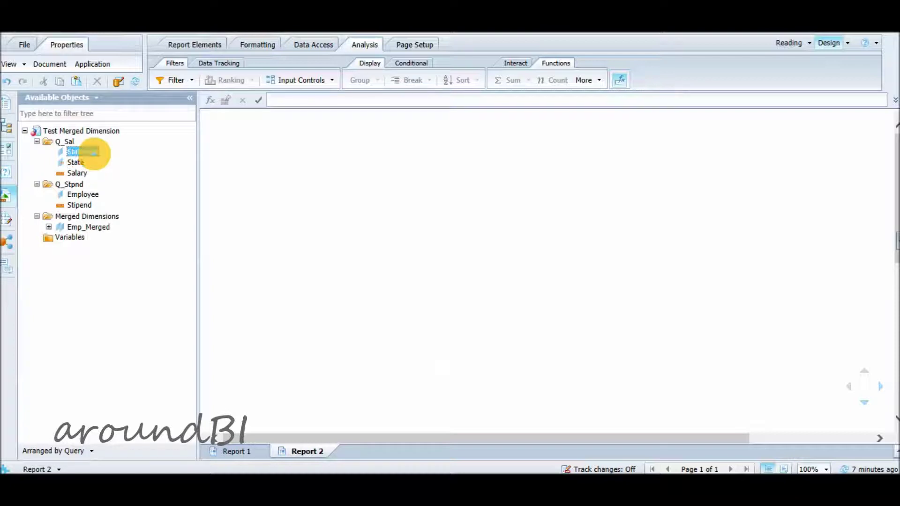
pyautogui.keyDown('ctrl'); pyautogui.click(82, 152); pyautogui.keyUp('ctrl')
pyautogui.moveTo(83, 153); pyautogui.dragTo(248, 193)
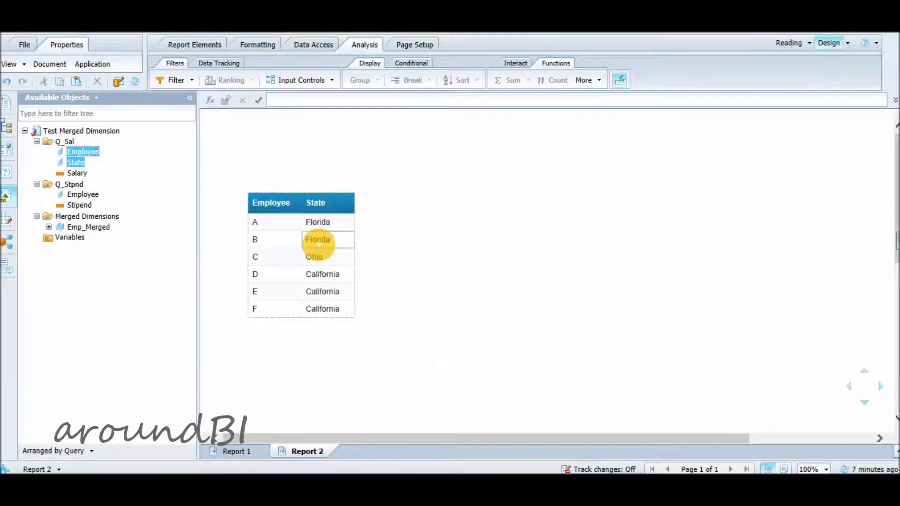
pyautogui.click(281, 242)
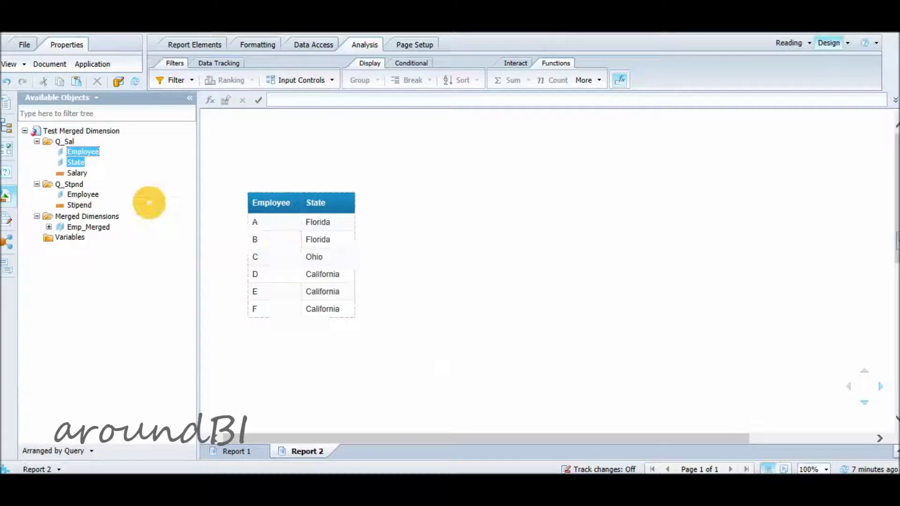
# Add the Salary and Stipend measures as columns after State in the Report 2 table.
pyautogui.click(78, 173)
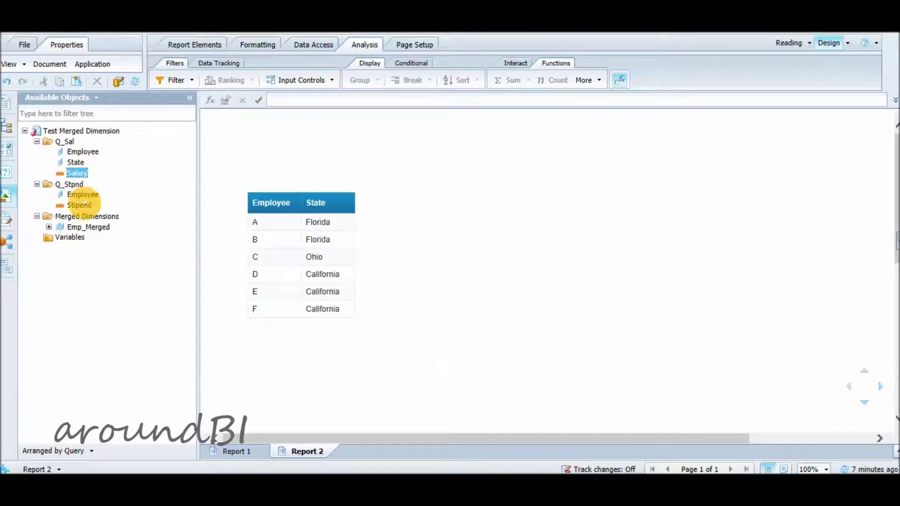
pyautogui.keyDown('ctrl'); pyautogui.click(79, 205); pyautogui.keyUp('ctrl')
pyautogui.moveTo(78, 171); pyautogui.dragTo(351, 237)
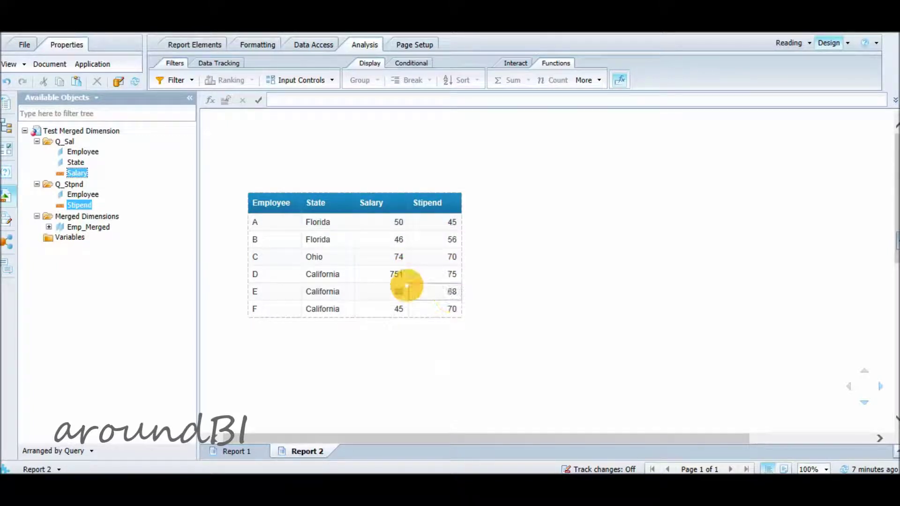
# Remove the Employee column from the Report 2 table.
pyautogui.click(337, 274)
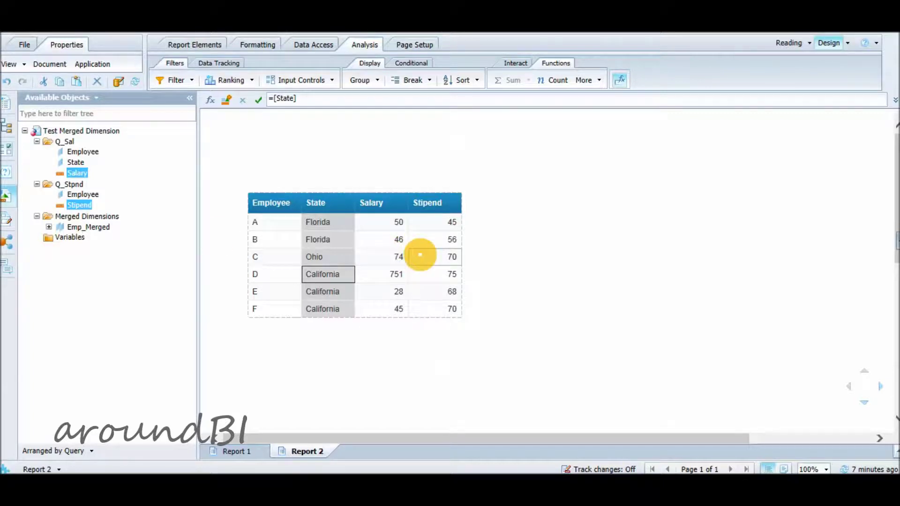
pyautogui.click(255, 255)
pyautogui.moveTo(257, 255); pyautogui.dragTo(118, 247)
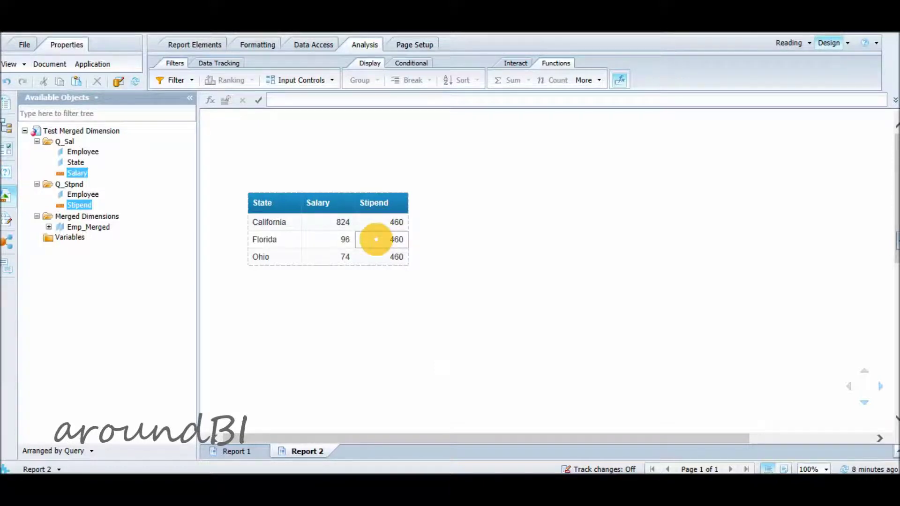
# Wrap the Stipend column's formula in the forcemerge function.
pyautogui.click(376, 239)
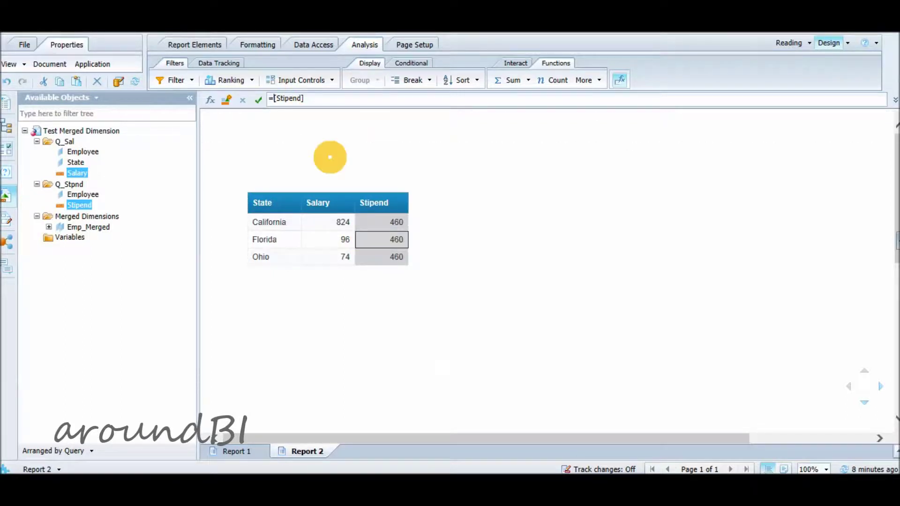
pyautogui.write('forcemerge(')
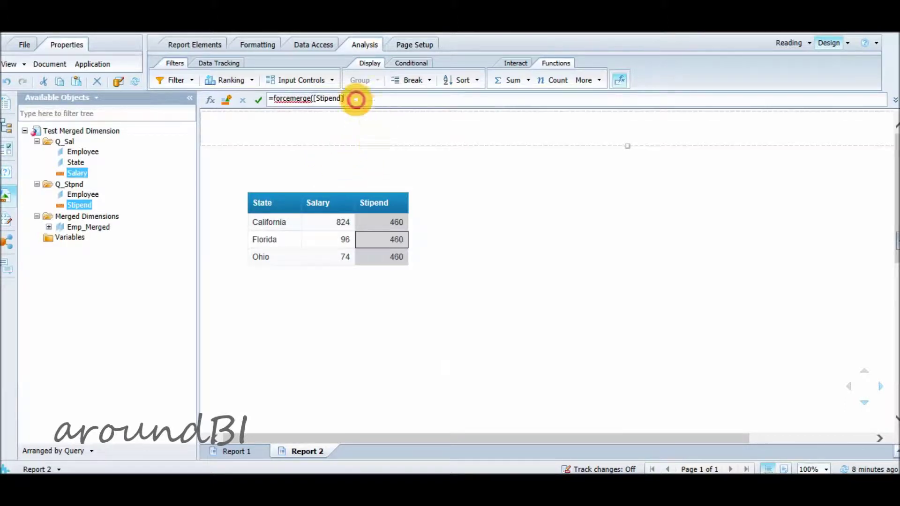
pyautogui.press('Return')
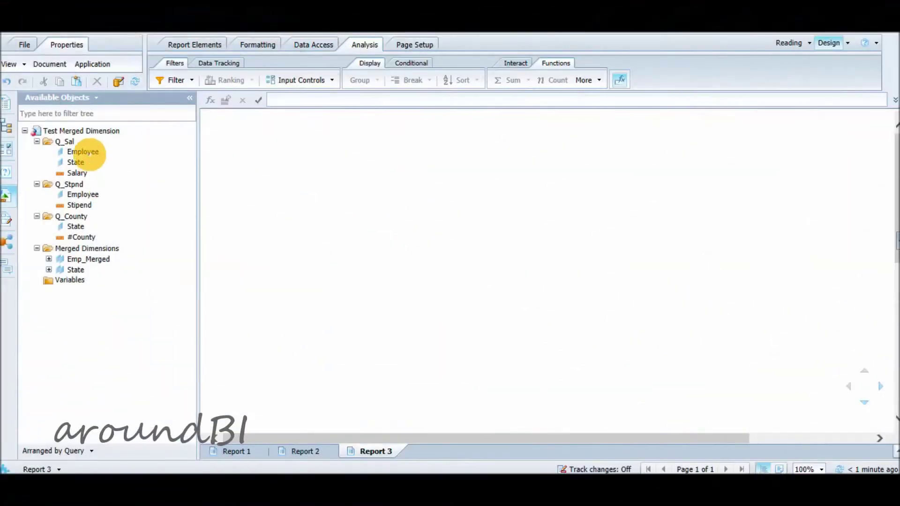
pyautogui.click(89, 154)
pyautogui.click(77, 162)
pyautogui.click(77, 173)
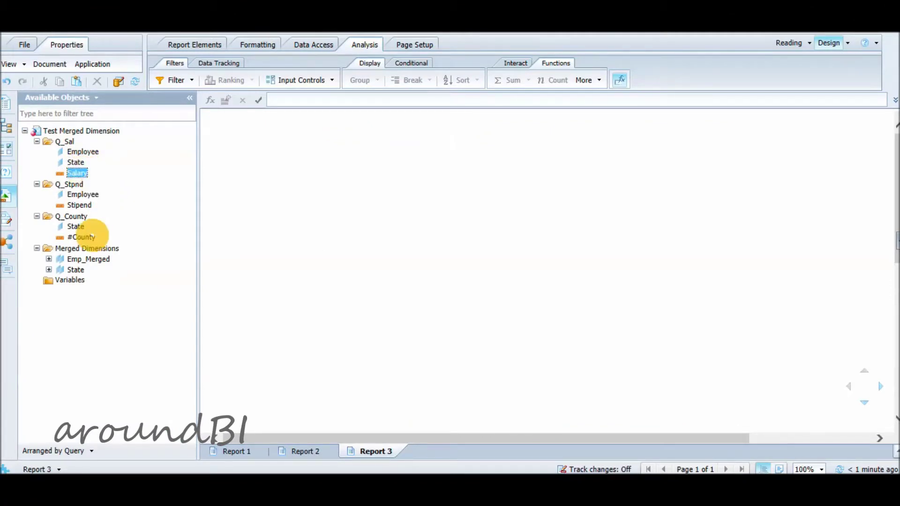
pyautogui.click(75, 226)
pyautogui.click(82, 237)
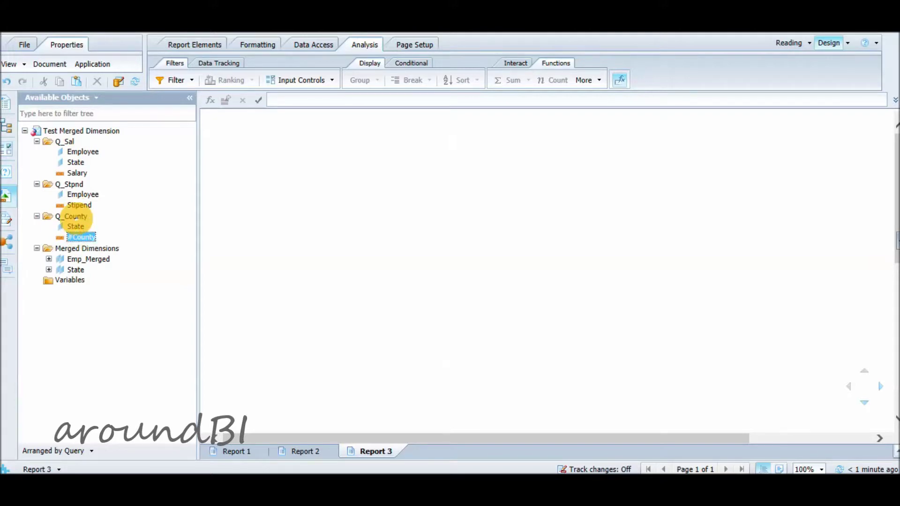
pyautogui.click(77, 269)
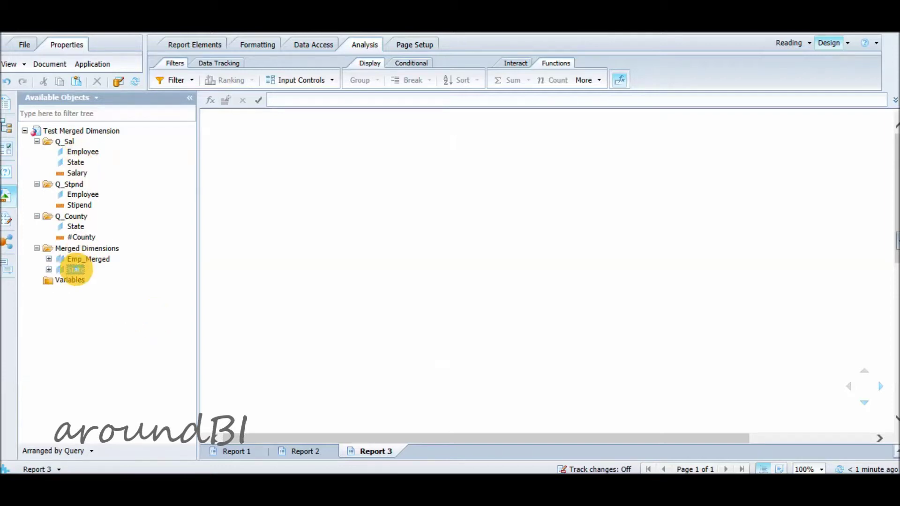
# Create a table on Report 3 with Employee, State and Salary from Q_Sal, plus #County from Q_County as the last column.
pyautogui.click(75, 152)
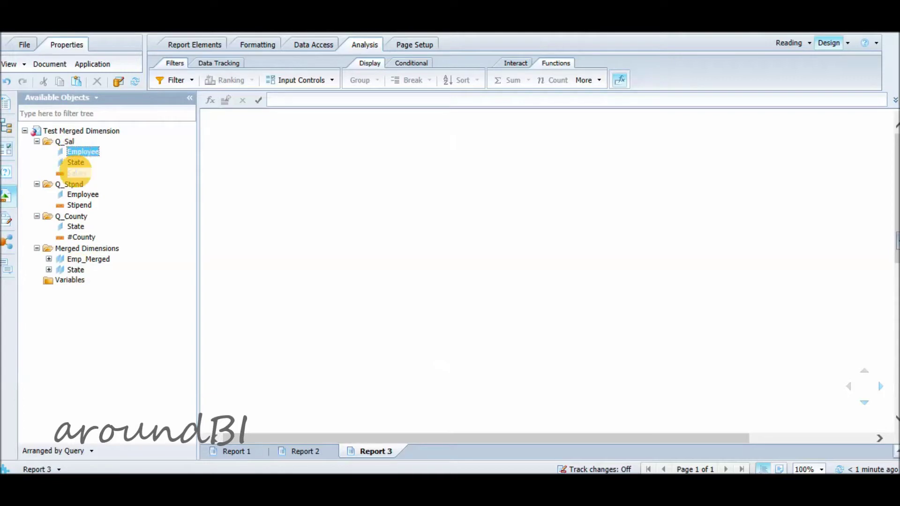
pyautogui.keyDown('shift'); pyautogui.click(77, 172); pyautogui.keyUp('shift')
pyautogui.moveTo(78, 154); pyautogui.dragTo(237, 199)
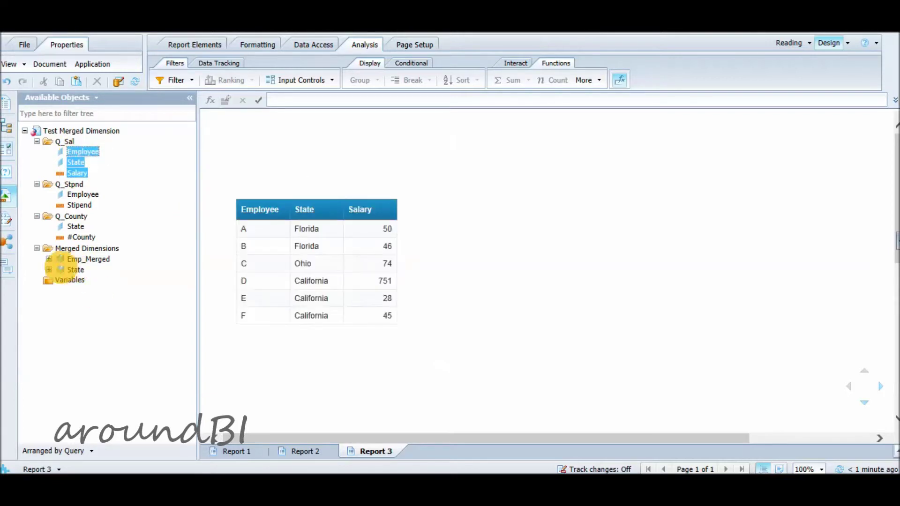
pyautogui.moveTo(81, 236); pyautogui.dragTo(396, 213)
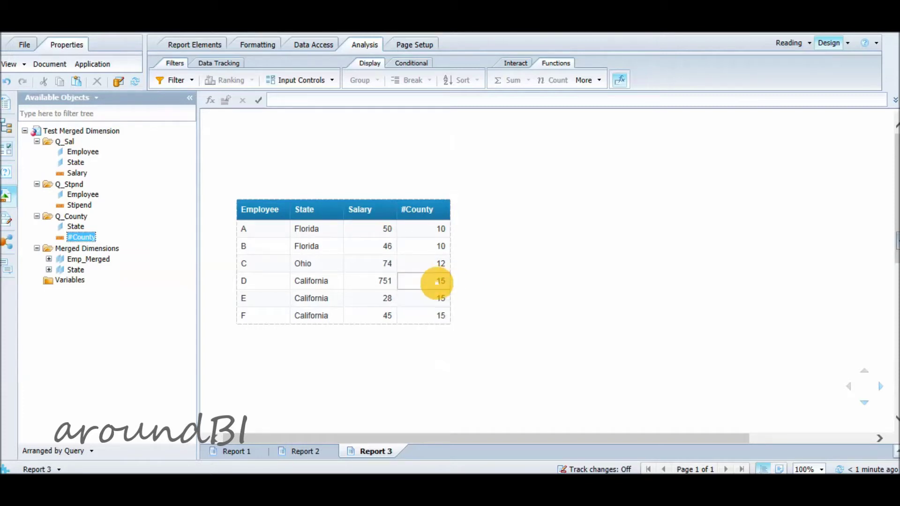
# Break the Report 3 table on State and add a sum of the #County column.
pyautogui.click(301, 297)
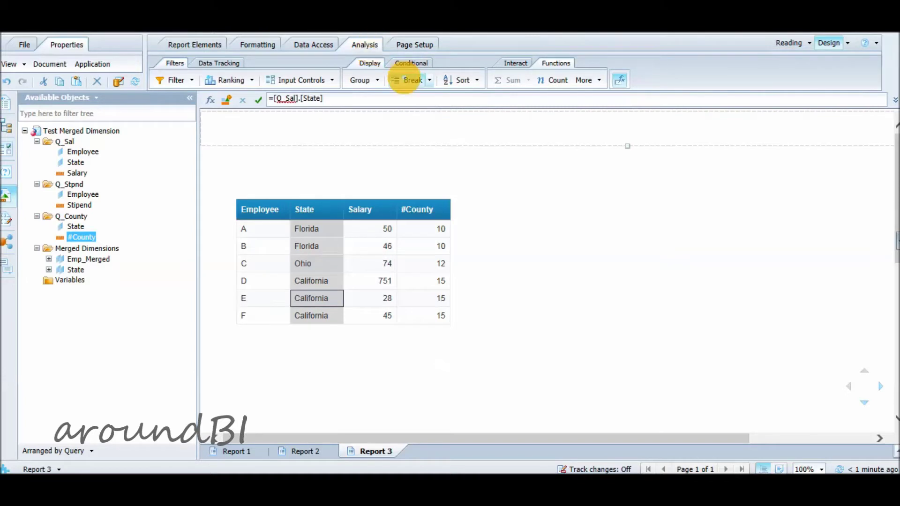
pyautogui.click(409, 80)
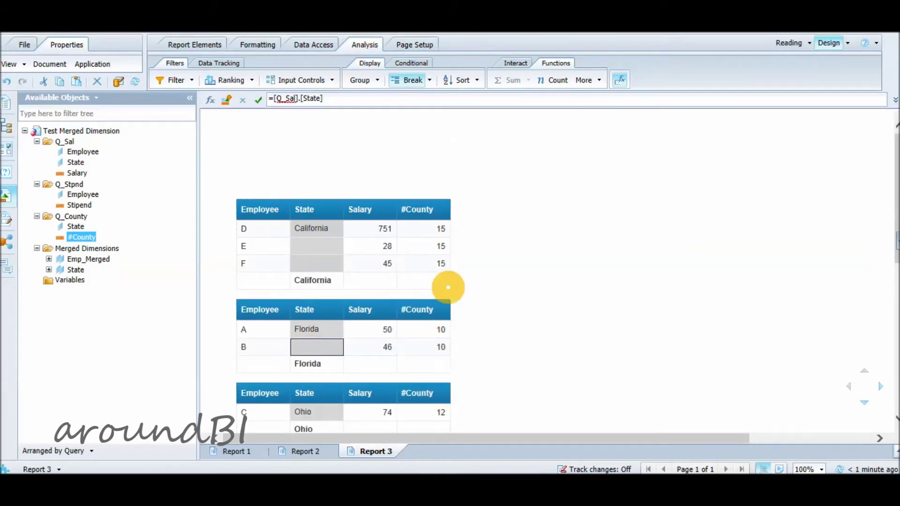
pyautogui.click(435, 279)
pyautogui.click(433, 262)
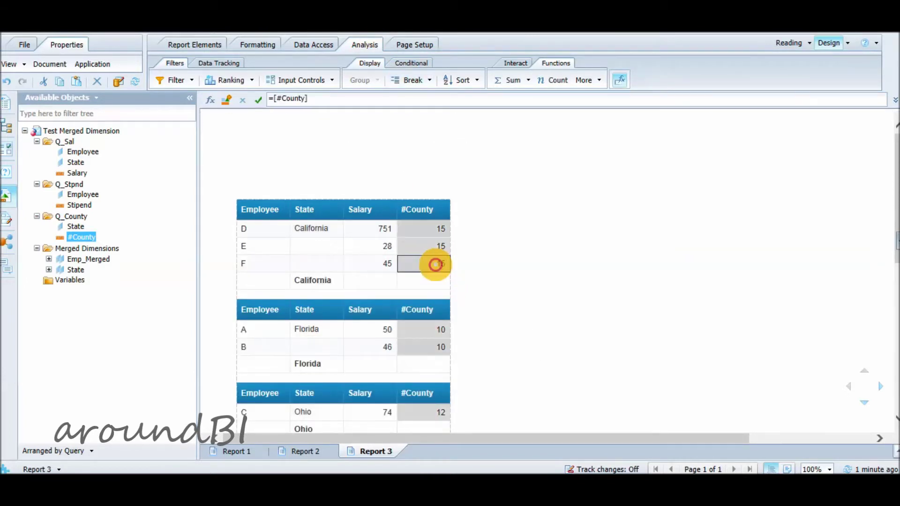
pyautogui.click(506, 80)
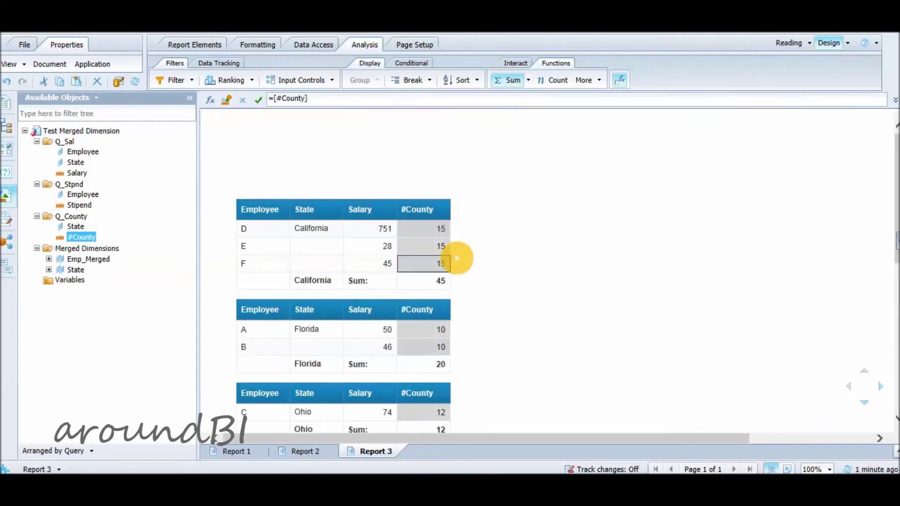